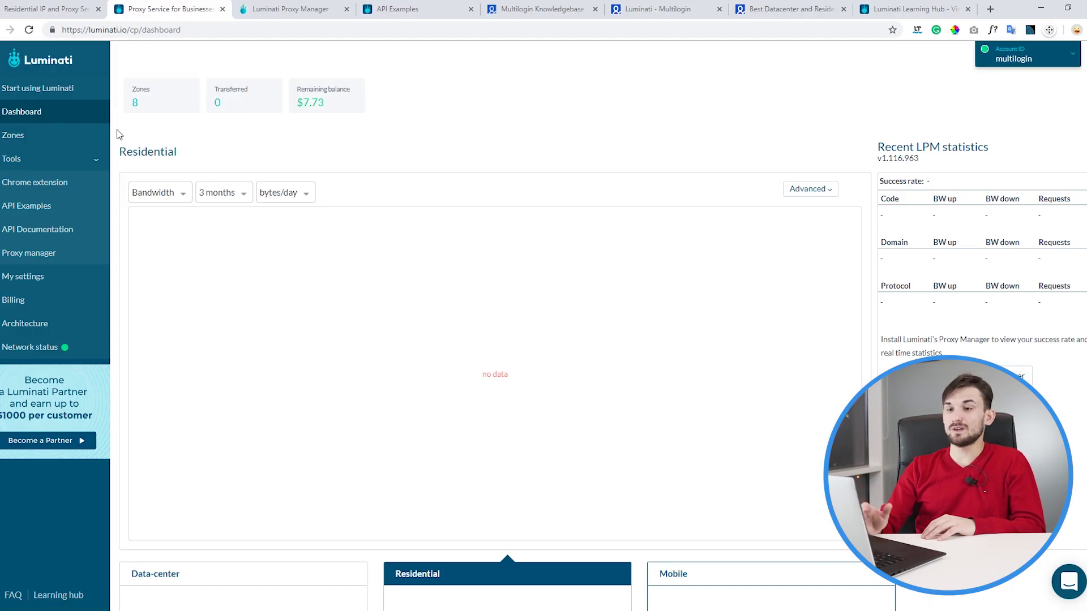
Start a new zone named ZoneTestMultilogin in the Luminati zones and choose Residential as its network type.
{"action": "left_click", "coordinate": [58, 141]}
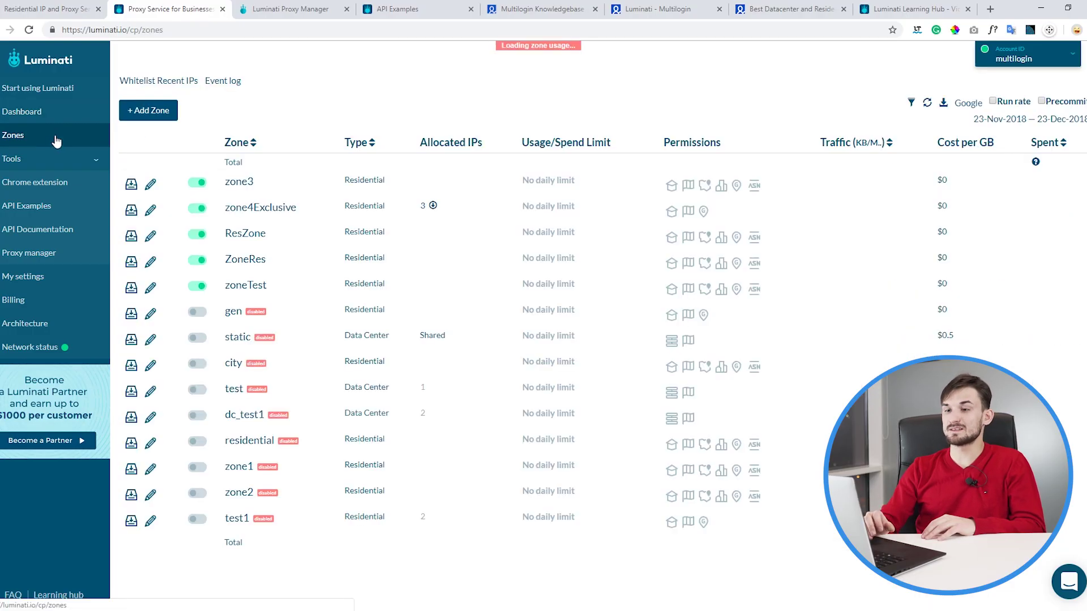
{"action": "left_click", "coordinate": [151, 111]}
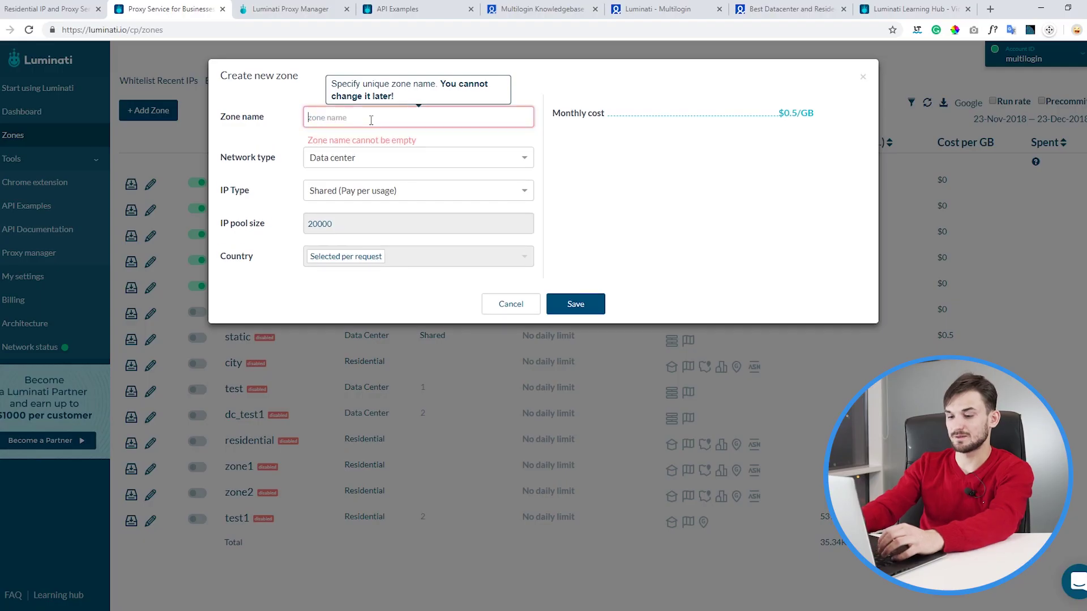
{"action": "type", "text": "ZoneTest"}
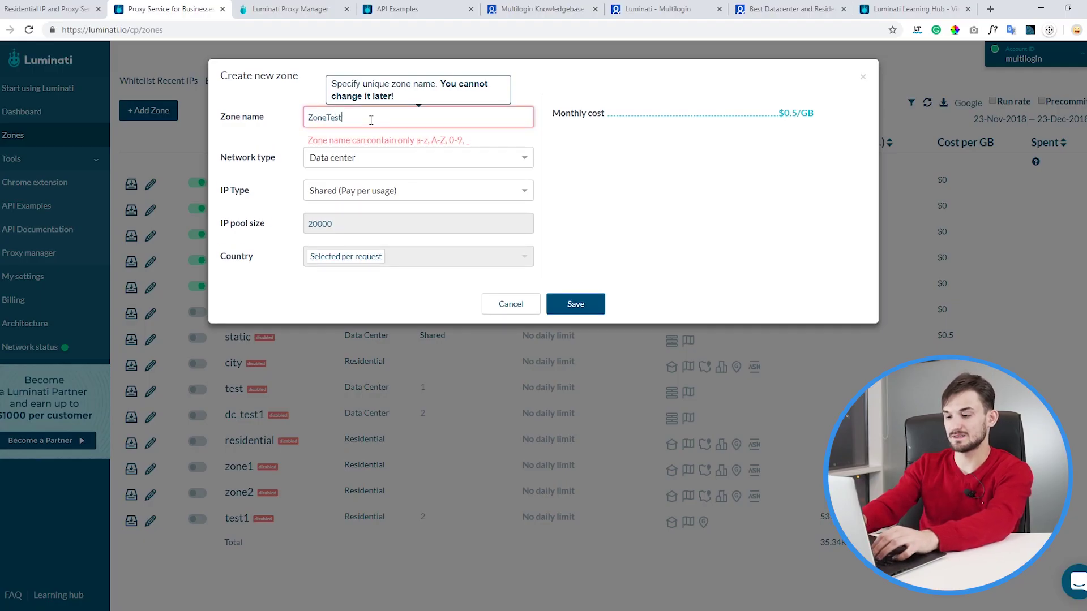
{"action": "type", "text": "Multilogin"}
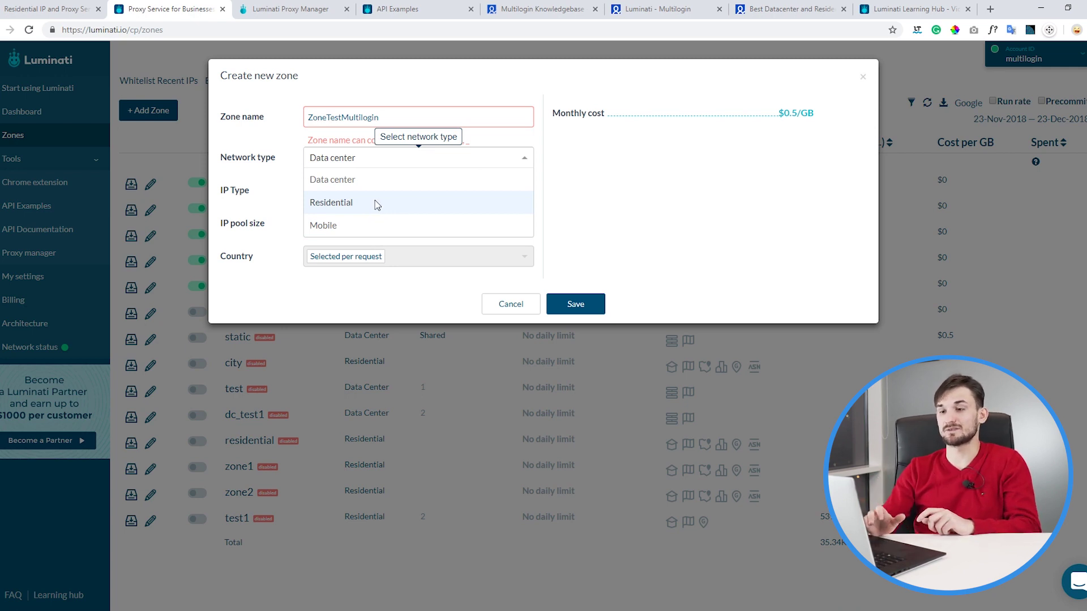
{"action": "left_click", "coordinate": [376, 206]}
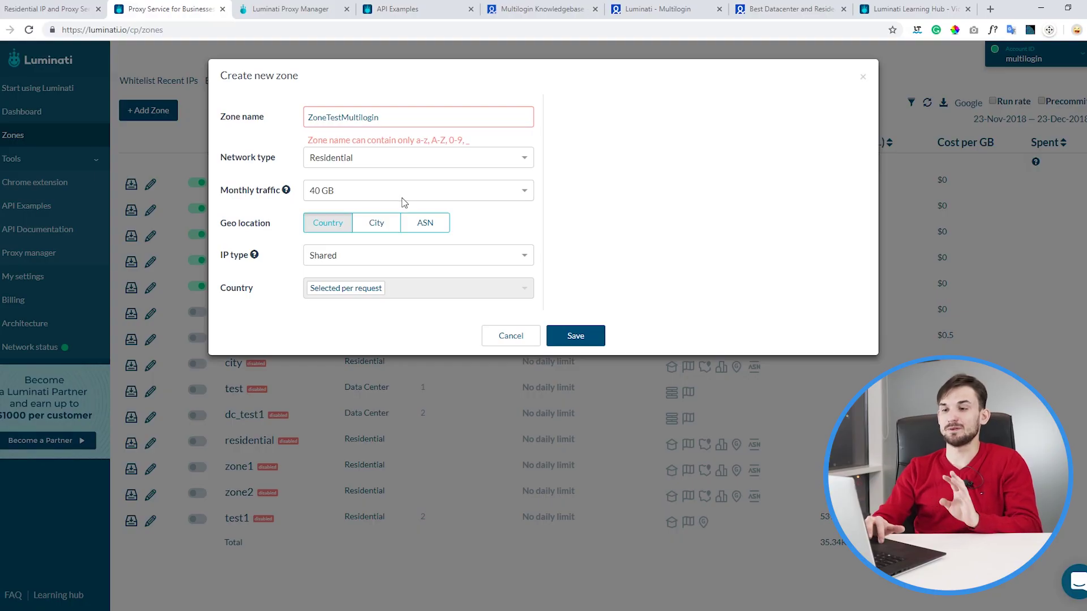
Enable City and ASN geolocation targeting for the new zone and save it.
{"action": "left_click", "coordinate": [374, 227]}
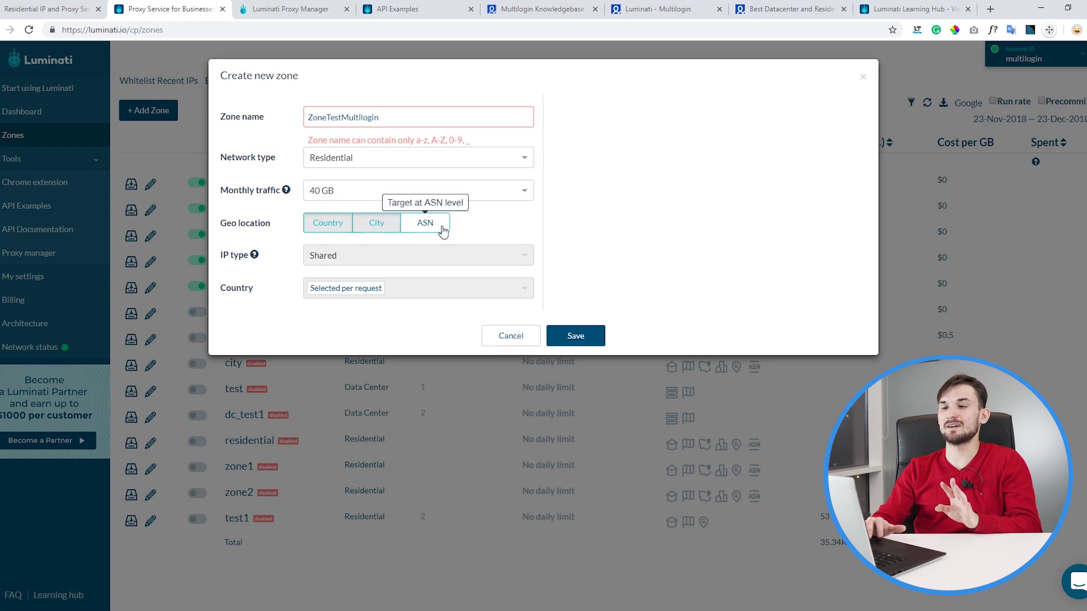
{"action": "left_click", "coordinate": [442, 230]}
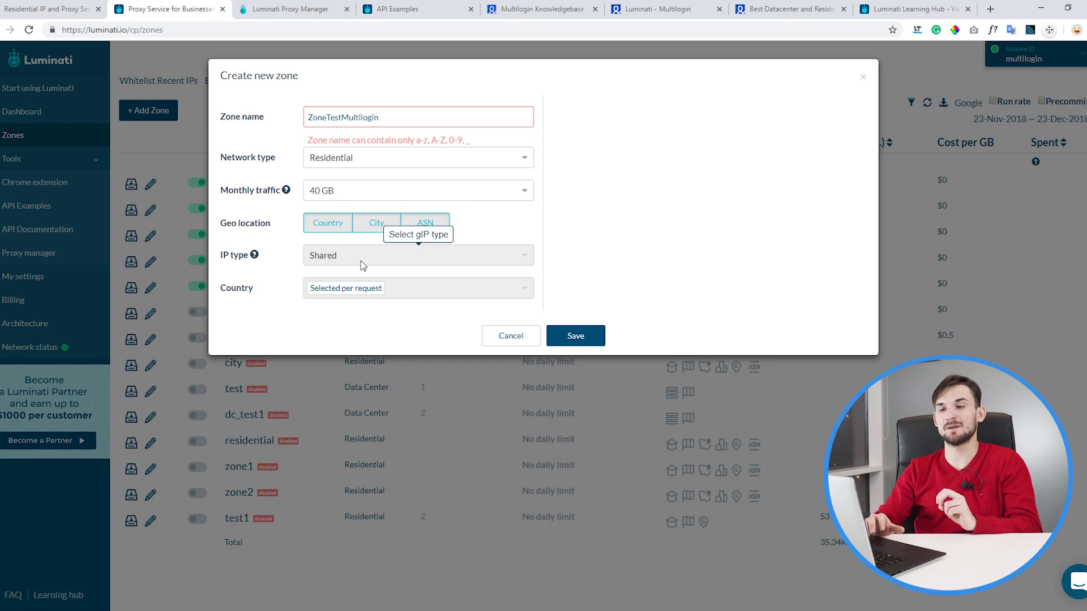
{"action": "left_click", "coordinate": [585, 336]}
{"action": "left_click", "coordinate": [679, 144]}
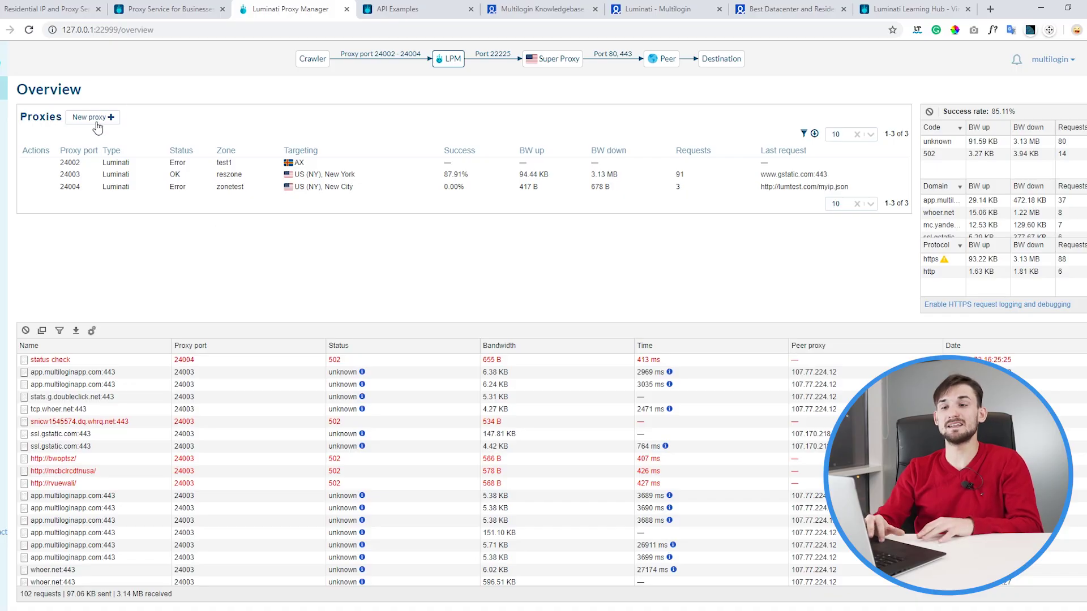
Create a proxy in Luminati Proxy Manager using zone zonetestmultilogin and the preset Default (Long single session (IP)).
{"action": "left_click", "coordinate": [96, 121]}
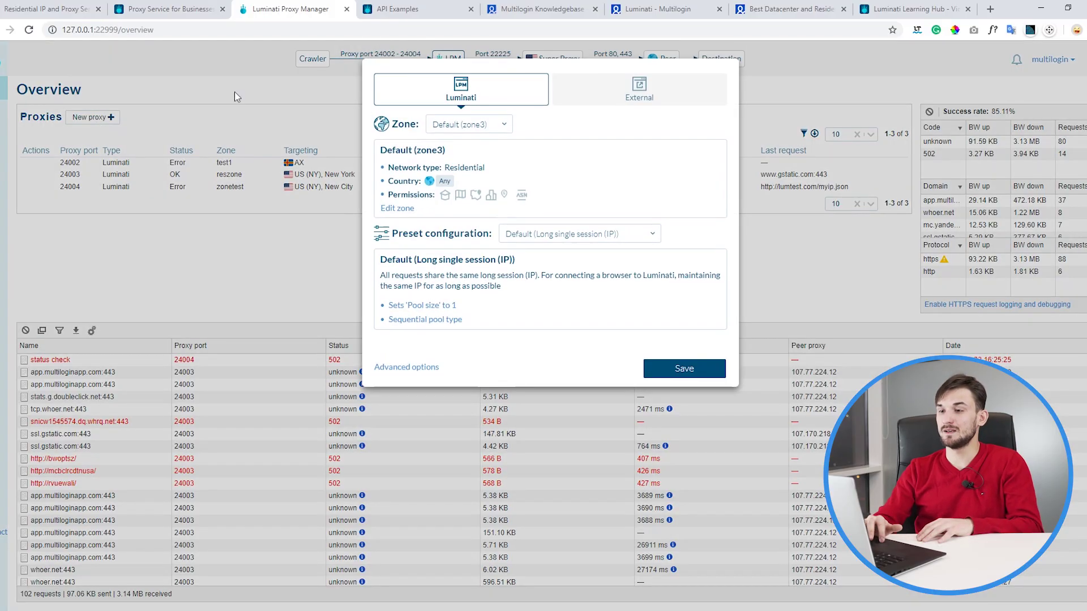
{"action": "left_click", "coordinate": [502, 126]}
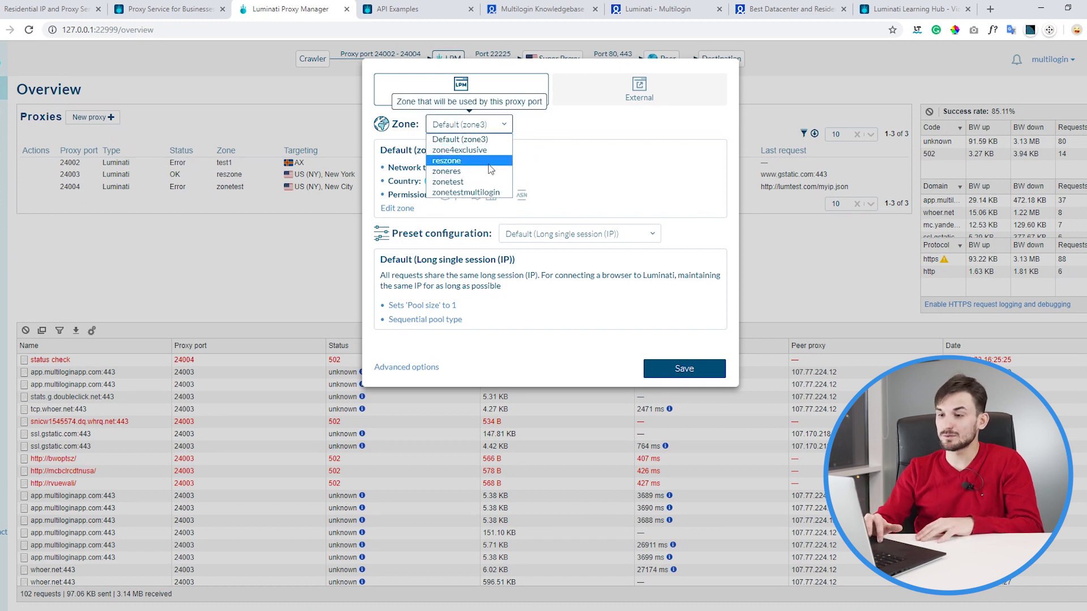
{"action": "left_click", "coordinate": [485, 193]}
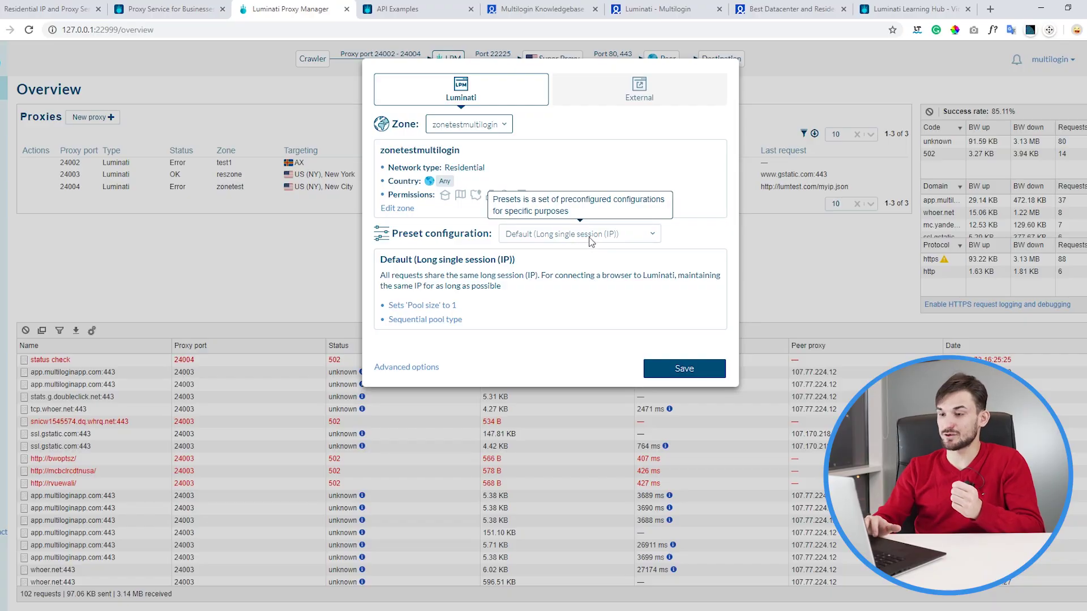
{"action": "left_click", "coordinate": [590, 241]}
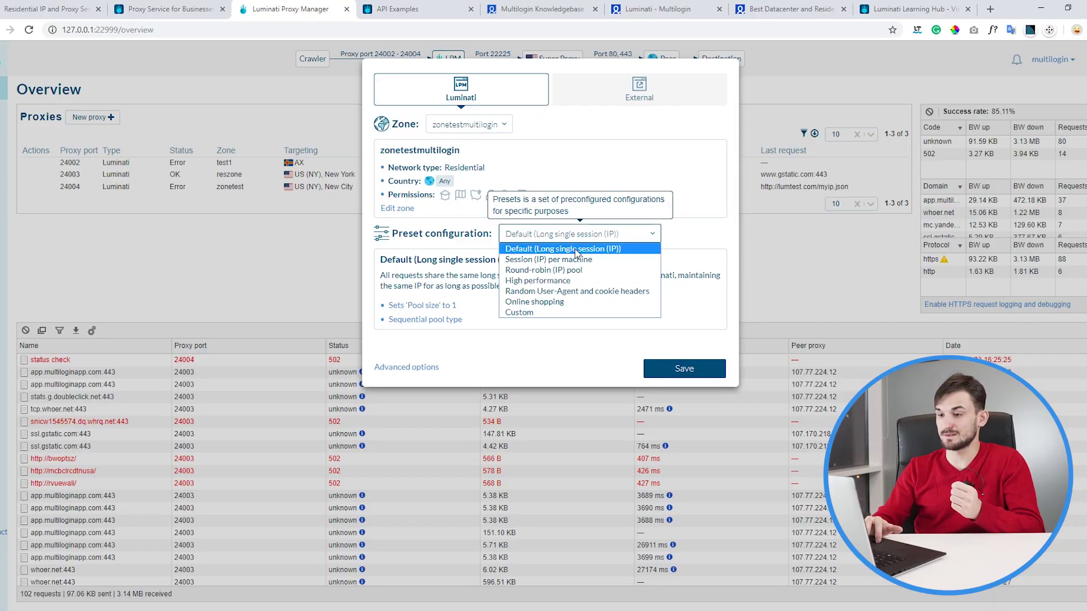
{"action": "left_click", "coordinate": [576, 250]}
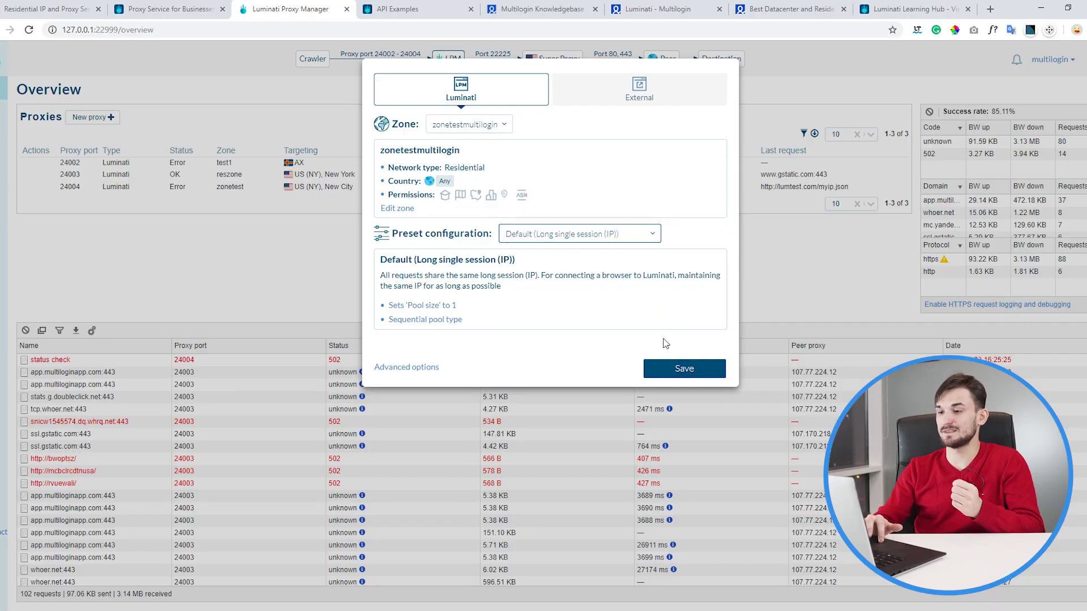
{"action": "left_click", "coordinate": [675, 373]}
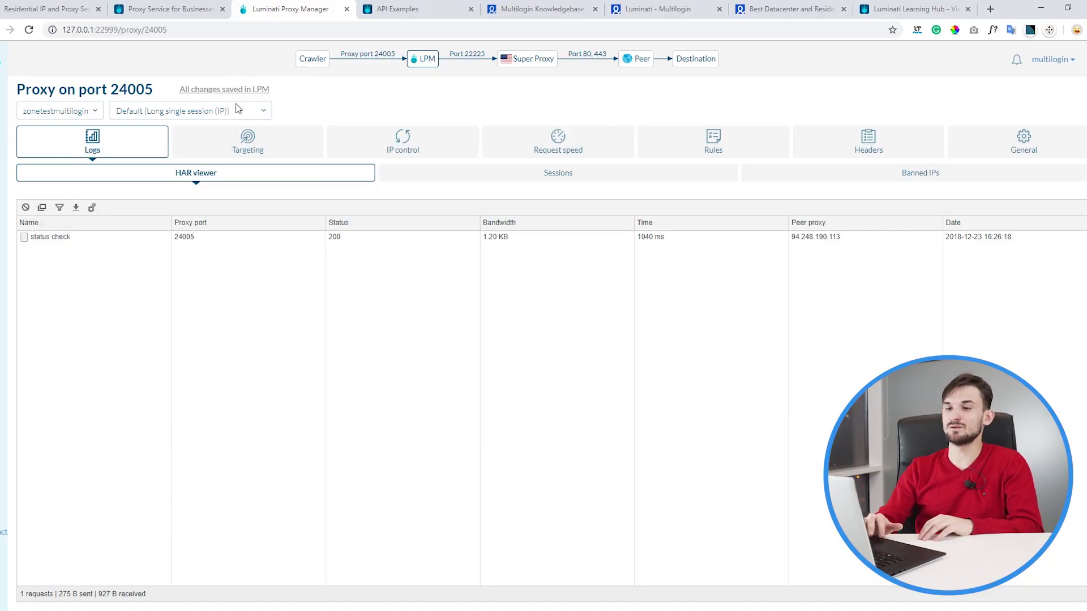
Target the new proxy at country United States, state New York and city New York (ny).
{"action": "left_click", "coordinate": [318, 141]}
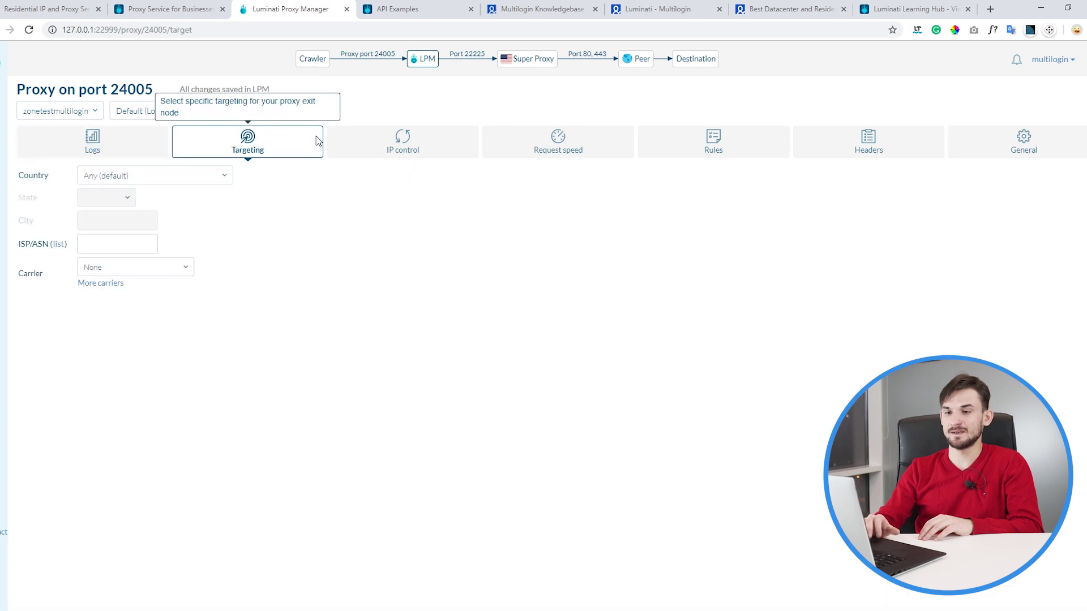
{"action": "left_click", "coordinate": [211, 176]}
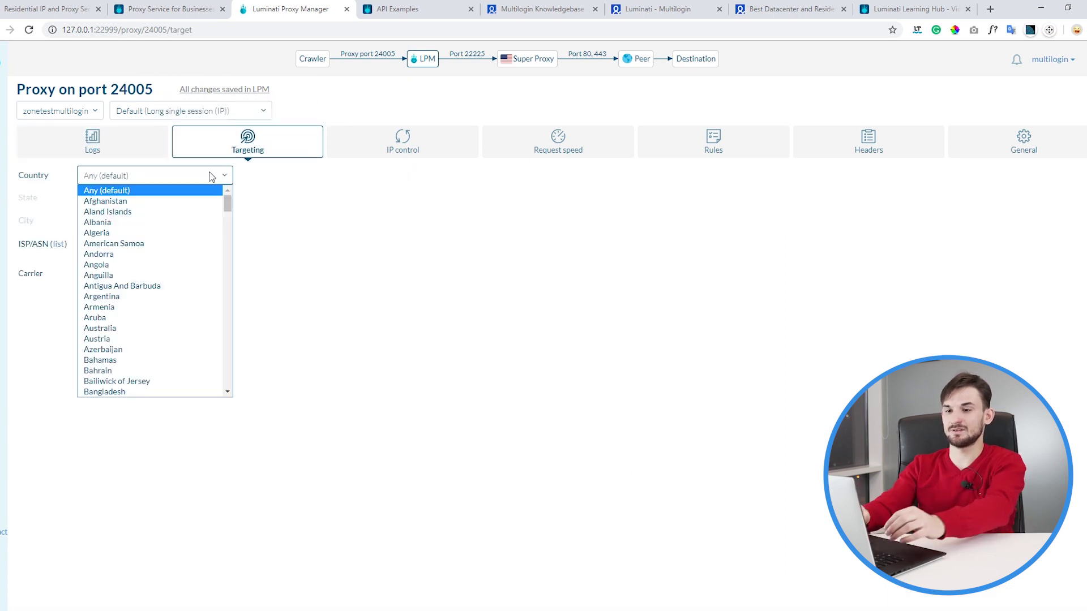
{"action": "type", "text": "ukraine"}
{"action": "key", "text": "Down"}
{"action": "key", "text": "Down"}
{"action": "key", "text": "Down"}
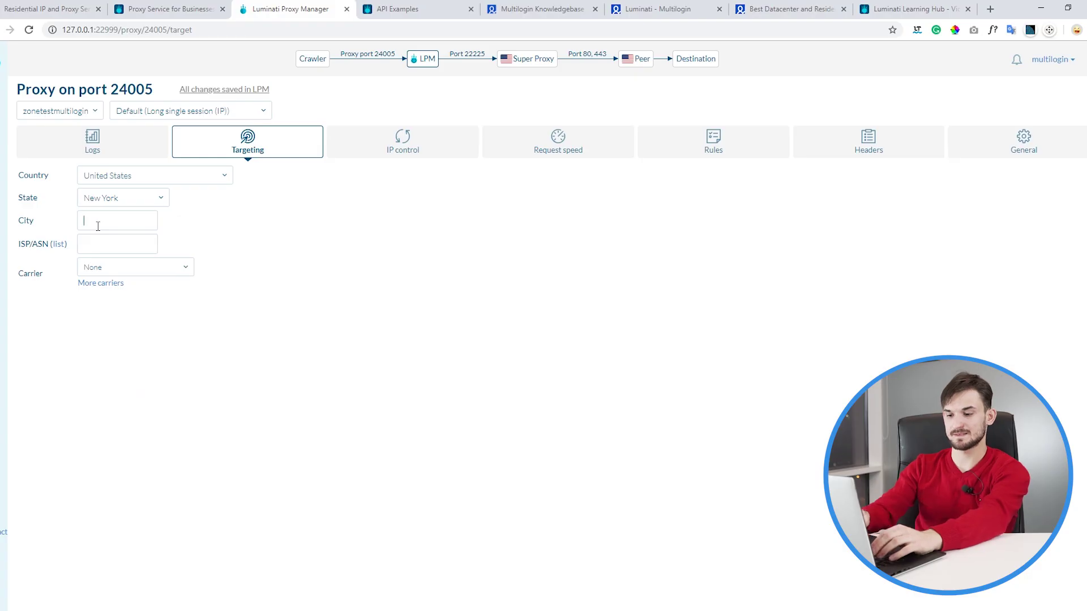
{"action": "type", "text": "New y"}
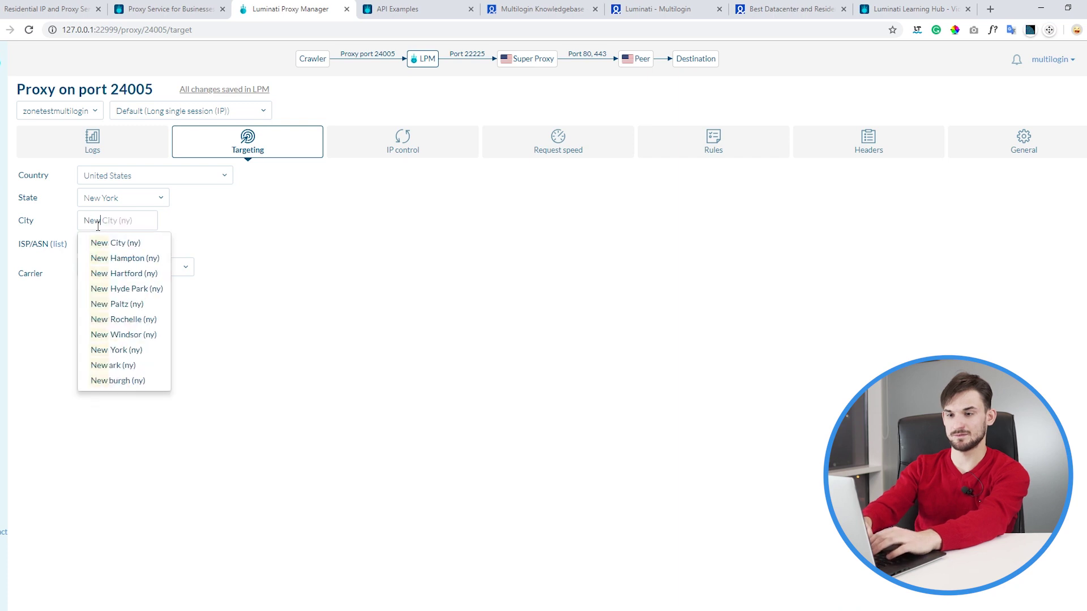
{"action": "left_click", "coordinate": [109, 244]}
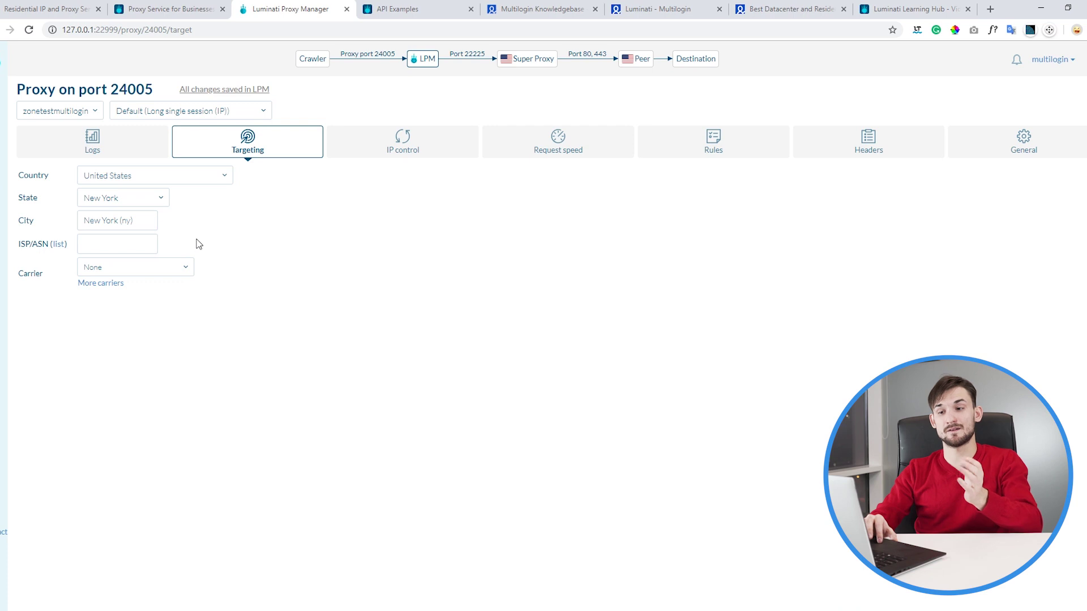
Set the proxy's carrier to Verizon and return to the proxies overview.
{"action": "left_click", "coordinate": [180, 271]}
{"action": "scroll", "coordinate": [158, 374], "scroll_direction": "down", "scroll_amount": 5}
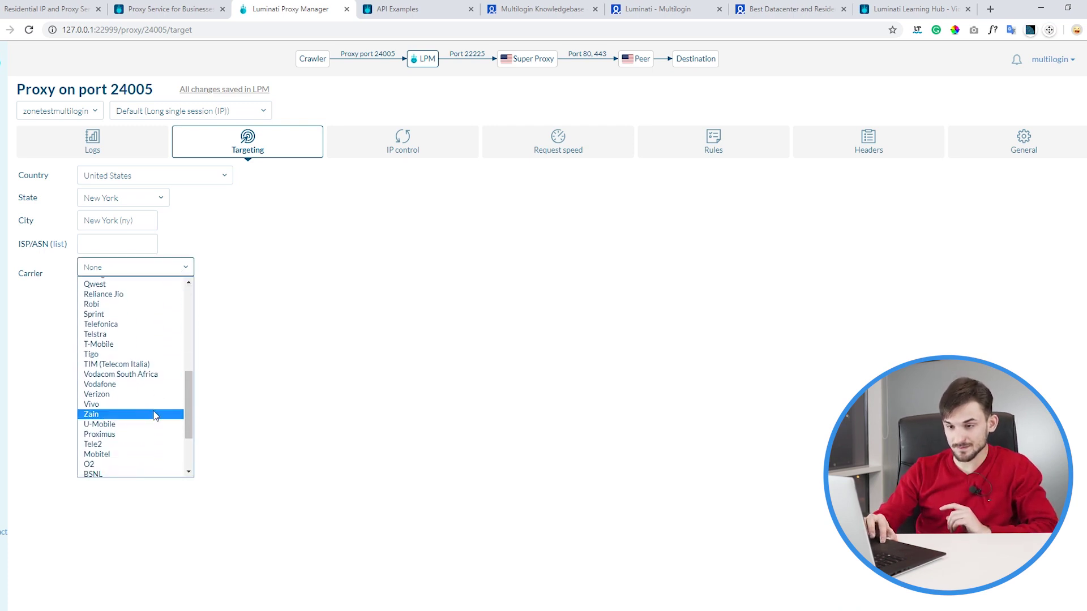
{"action": "left_click", "coordinate": [132, 395]}
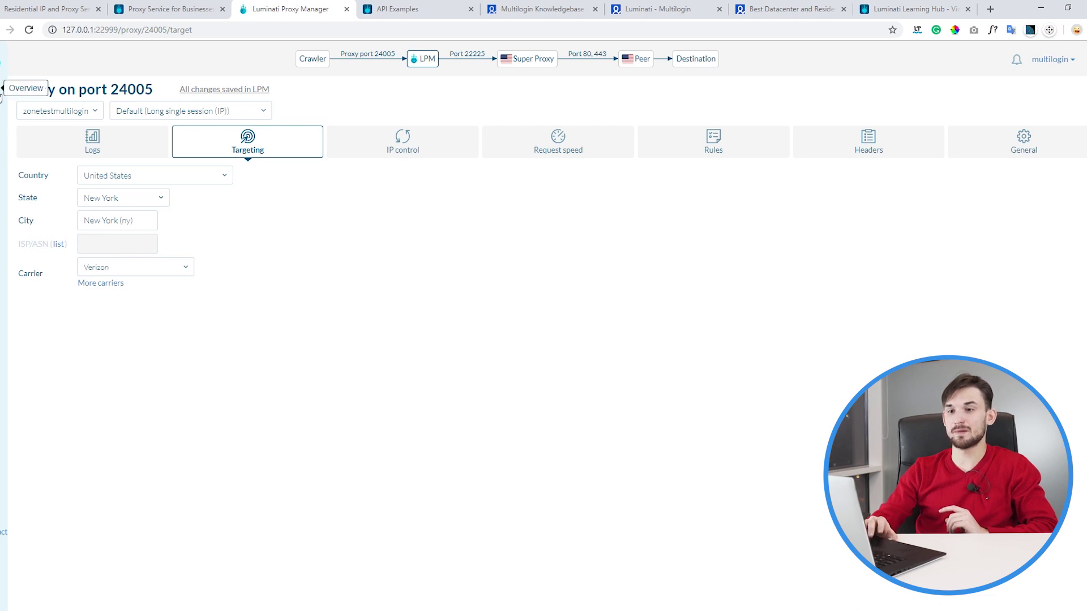
{"action": "left_click", "coordinate": [2, 90]}
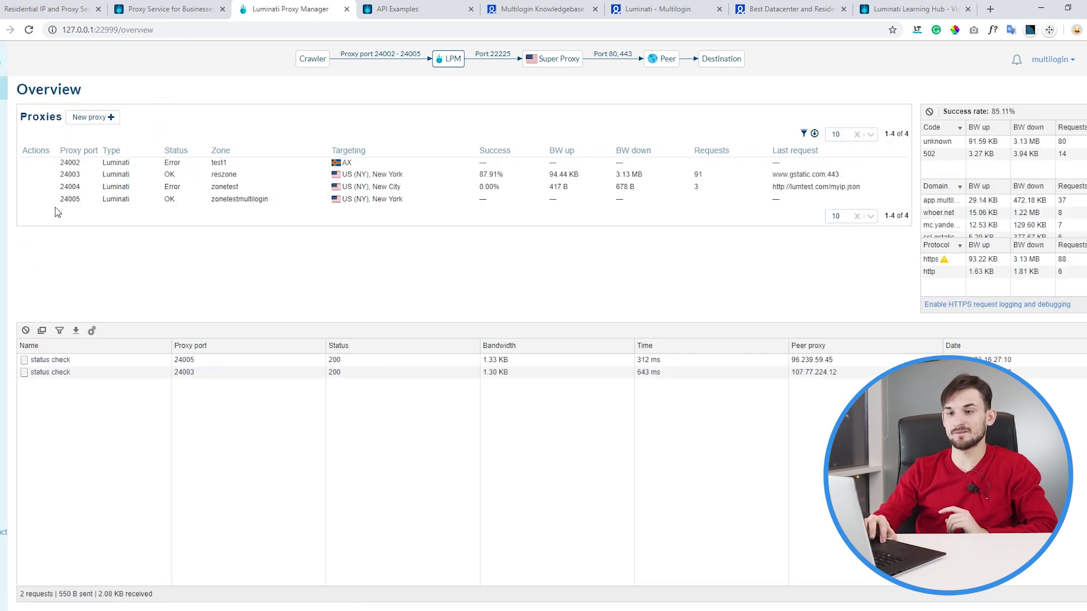
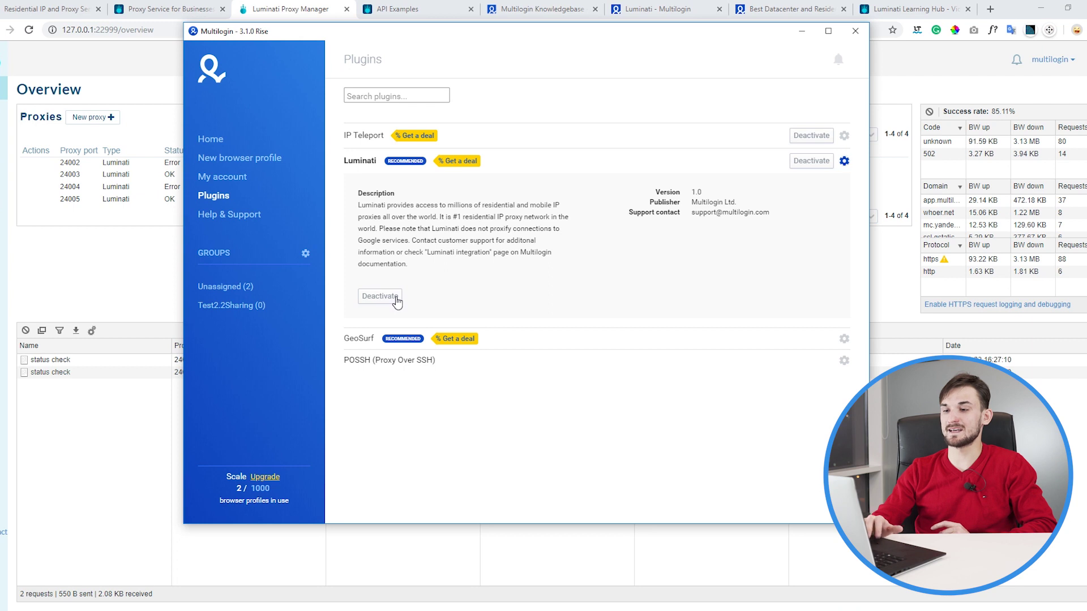
In the Multilogin app, deactivate the Luminati plugin and activate it again.
{"action": "left_click", "coordinate": [376, 295]}
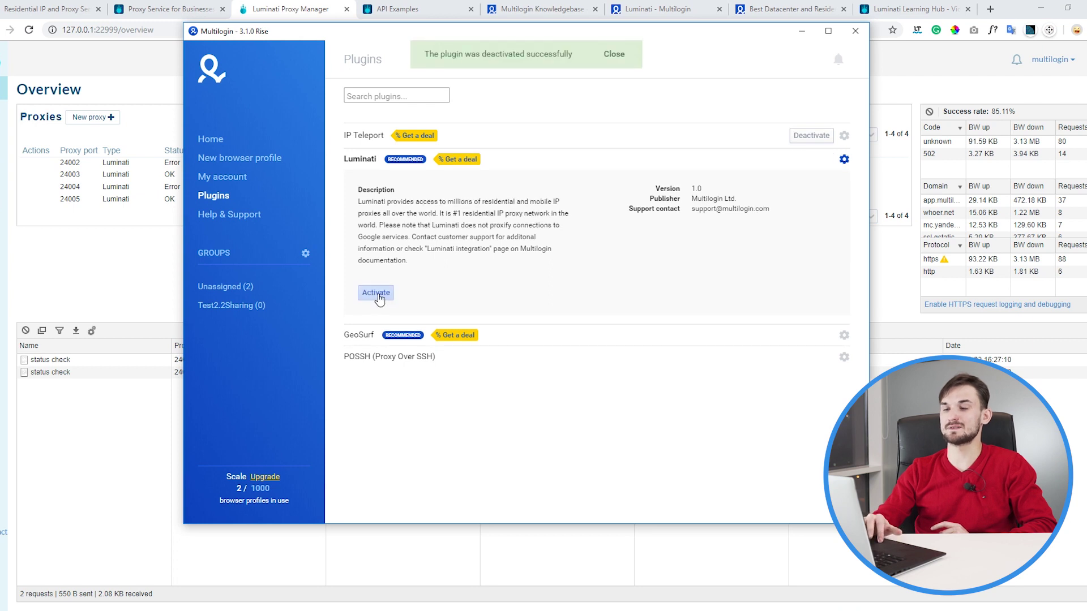
{"action": "left_click", "coordinate": [380, 296]}
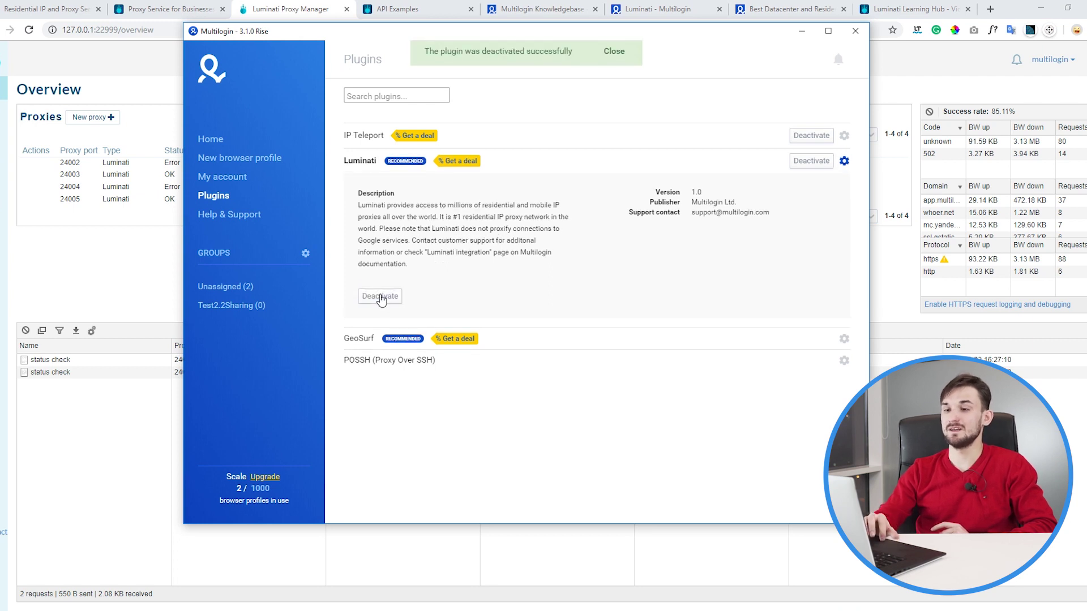
Open the proxy settings of the existing "Luminati proxy manager" browser profile for editing.
{"action": "left_click", "coordinate": [218, 141]}
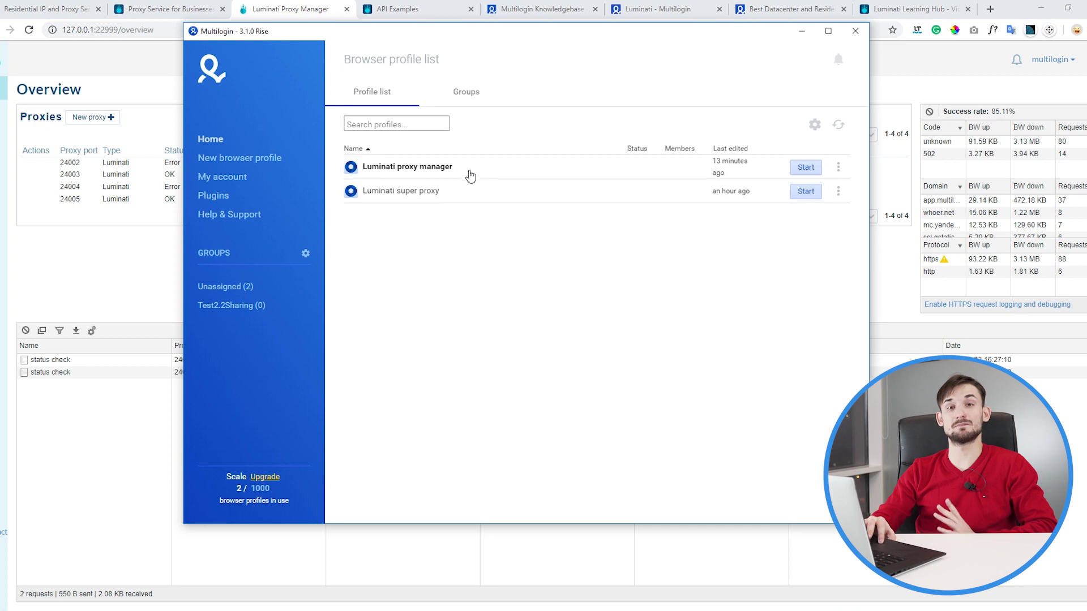
{"action": "left_click", "coordinate": [839, 167]}
{"action": "left_click", "coordinate": [793, 174]}
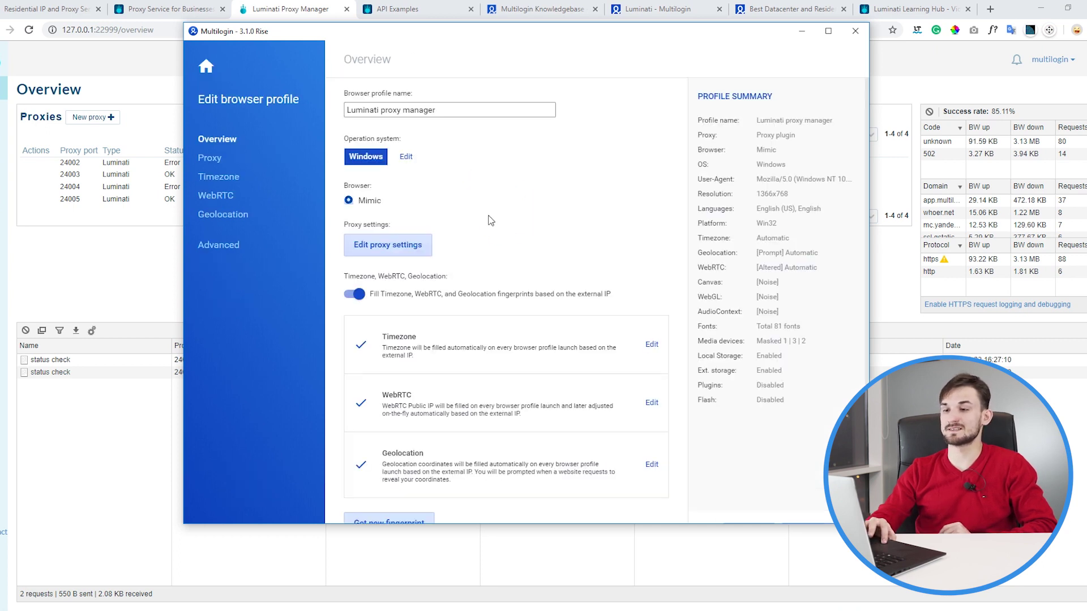
{"action": "left_click", "coordinate": [410, 244]}
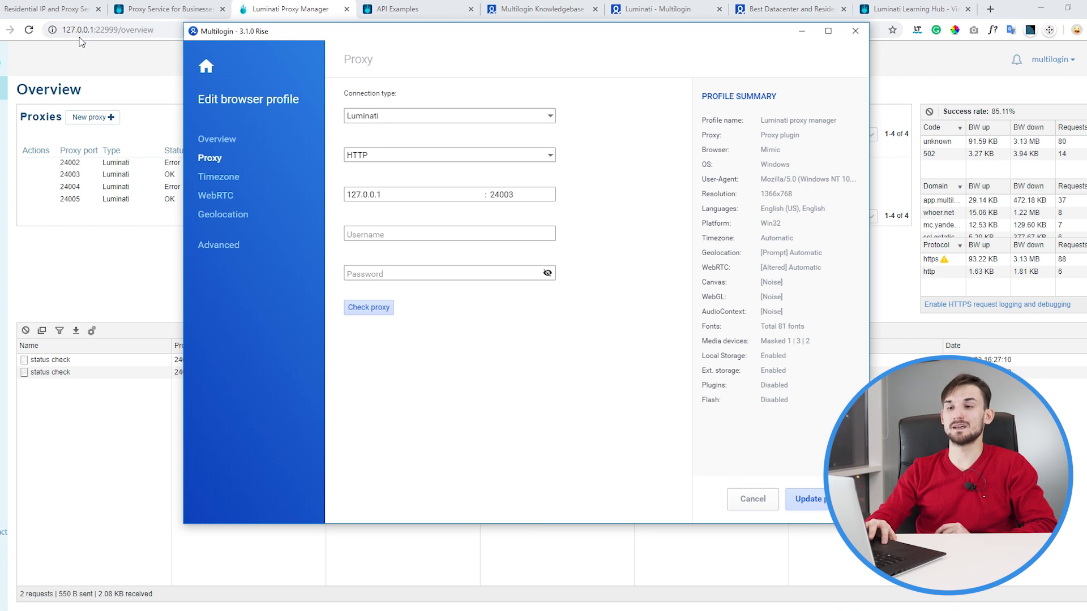
Copy the host 127.0.0.1 from the Proxy Manager address into the profile's proxy settings and set the port to 24005.
{"action": "double_click", "coordinate": [79, 34]}
{"action": "key", "text": "ctrl+c"}
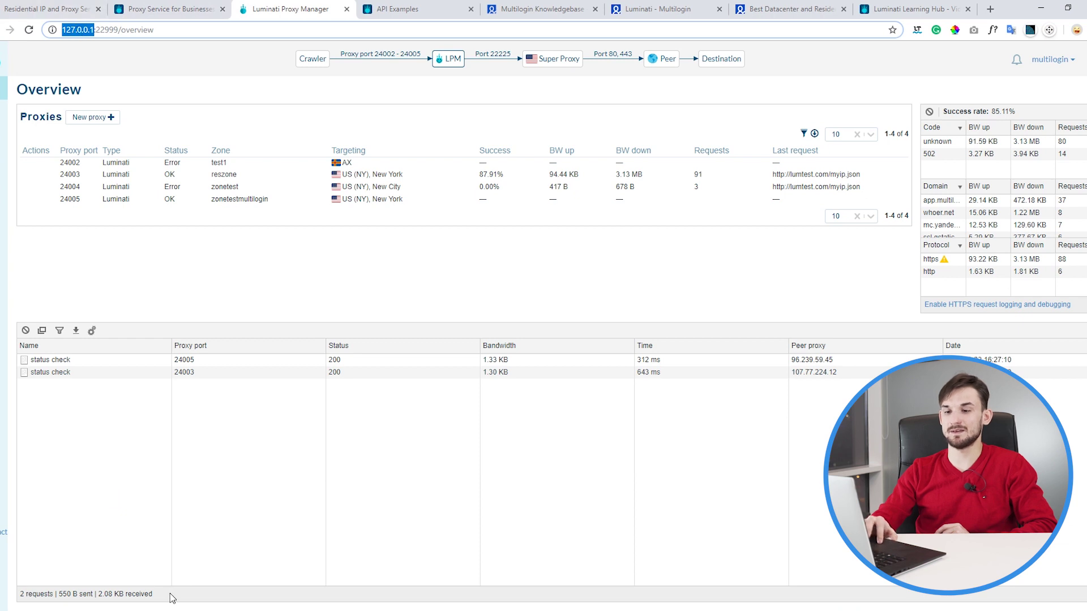
{"action": "key", "text": "alt+Tab"}
{"action": "key", "text": "ctrl+v"}
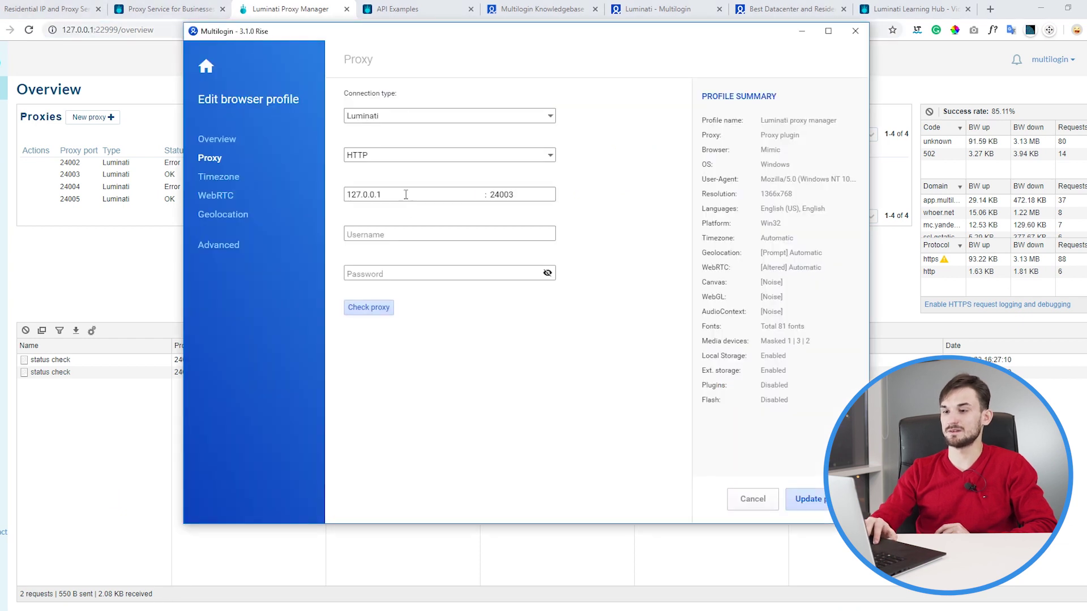
{"action": "left_click", "coordinate": [521, 197]}
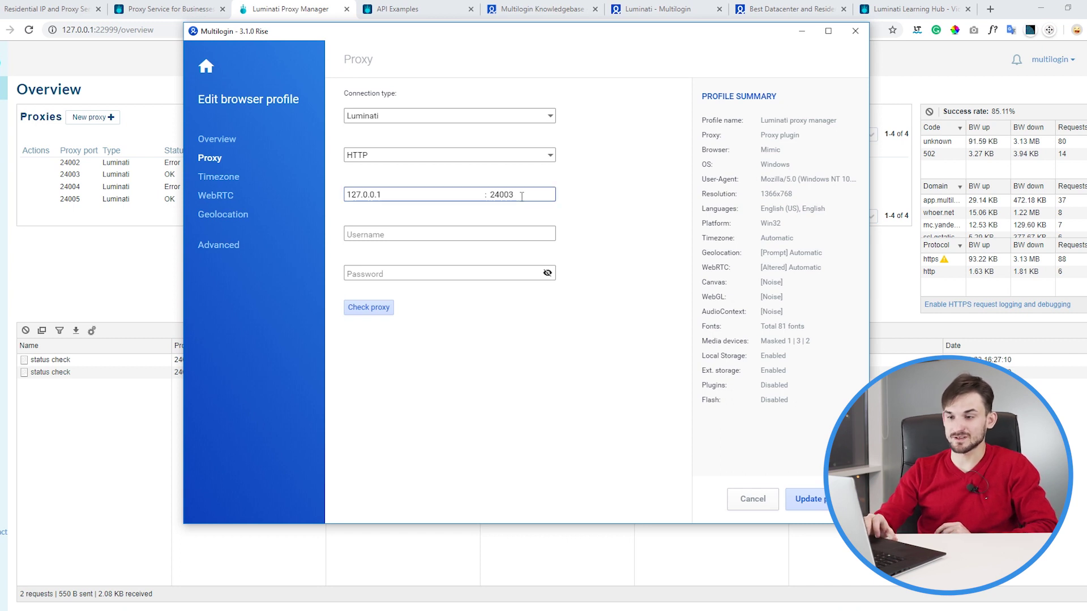
{"action": "mouse_move", "coordinate": [72, 211]}
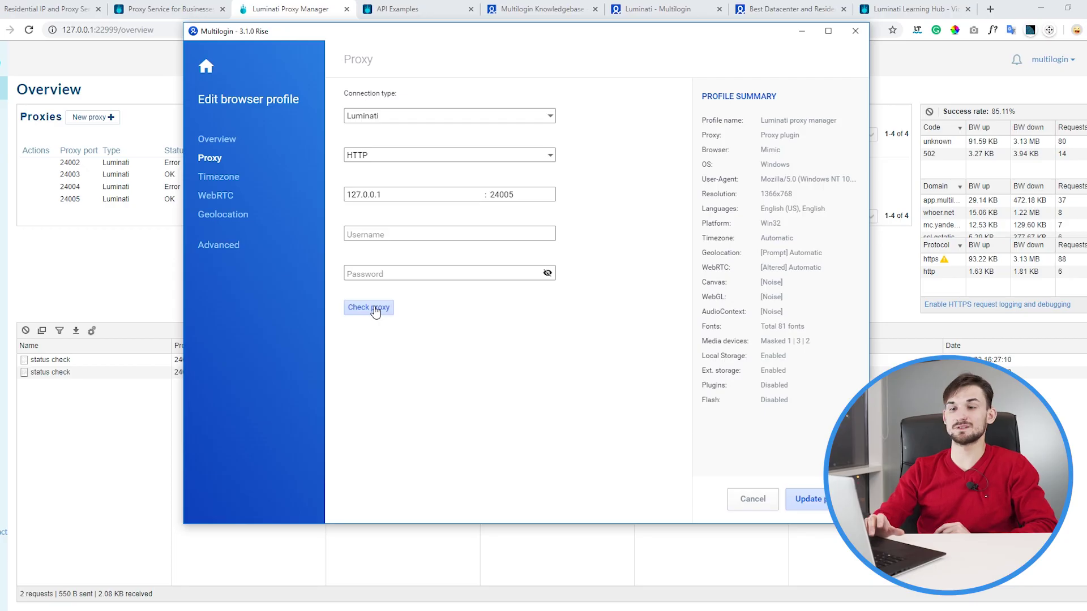
Check the profile's proxy connection and update the browser profile.
{"action": "left_click", "coordinate": [375, 311]}
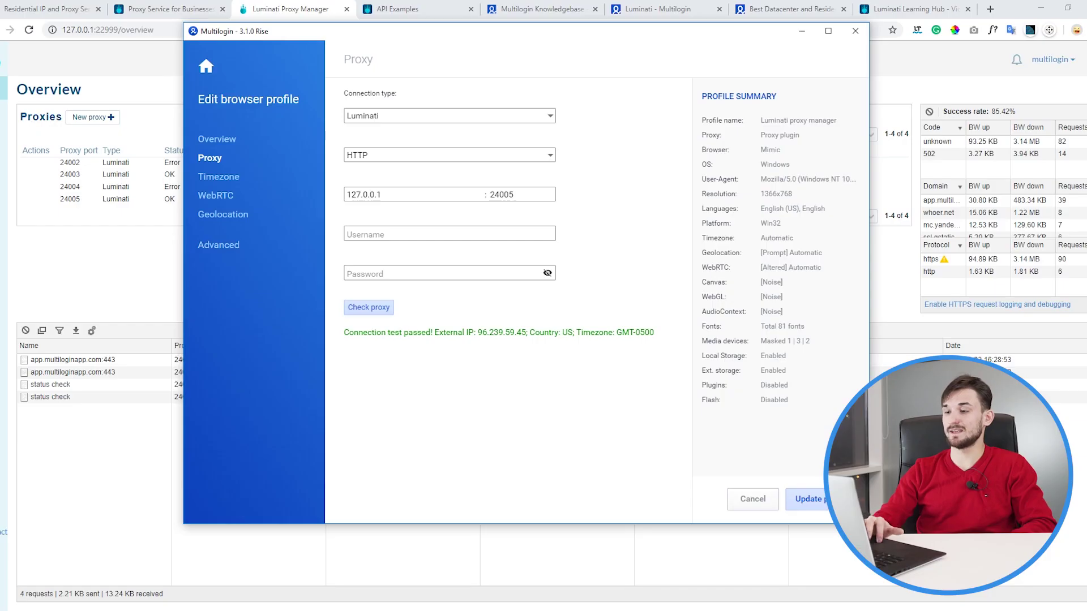
{"action": "left_click", "coordinate": [804, 499]}
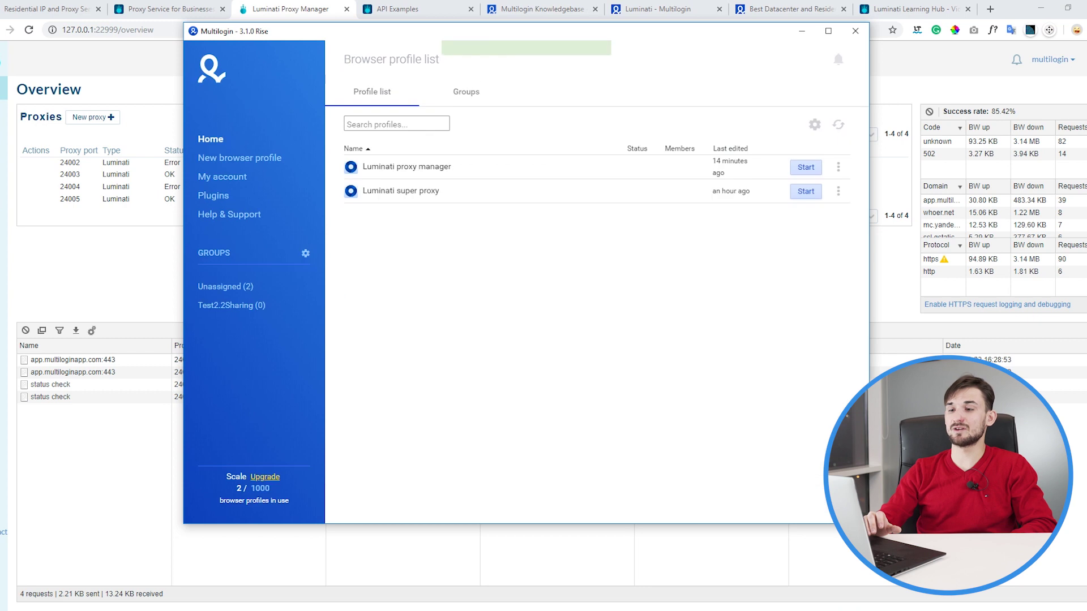
Start the "Luminati proxy manager" browser profile and examine its ISP and location on whoer.net.
{"action": "left_click", "coordinate": [807, 168]}
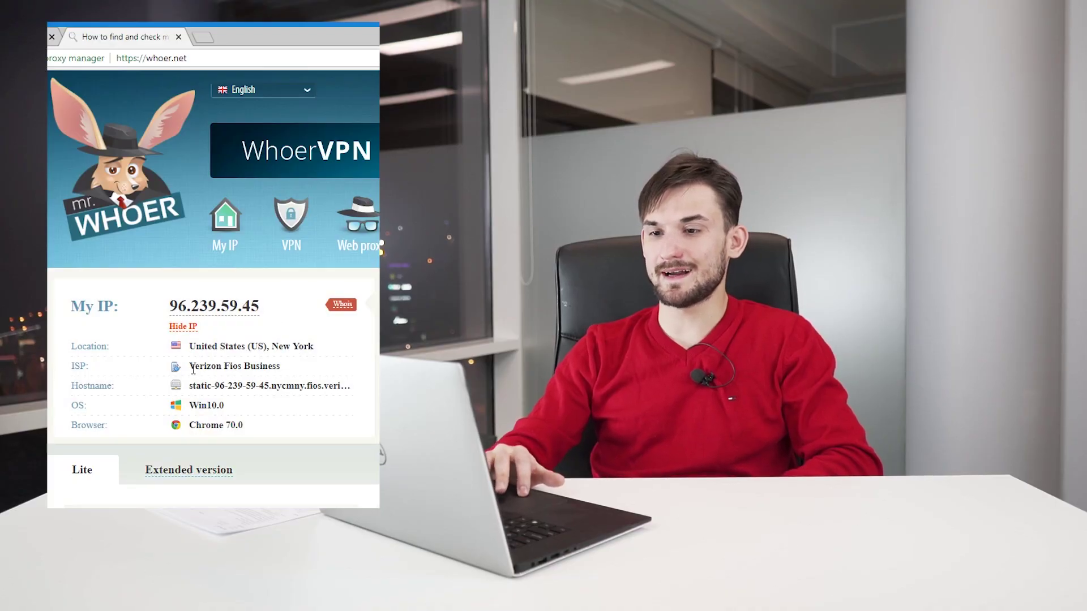
{"action": "left_click_drag", "start_coordinate": [194, 367], "coordinate": [269, 367]}
{"action": "left_click", "coordinate": [269, 367]}
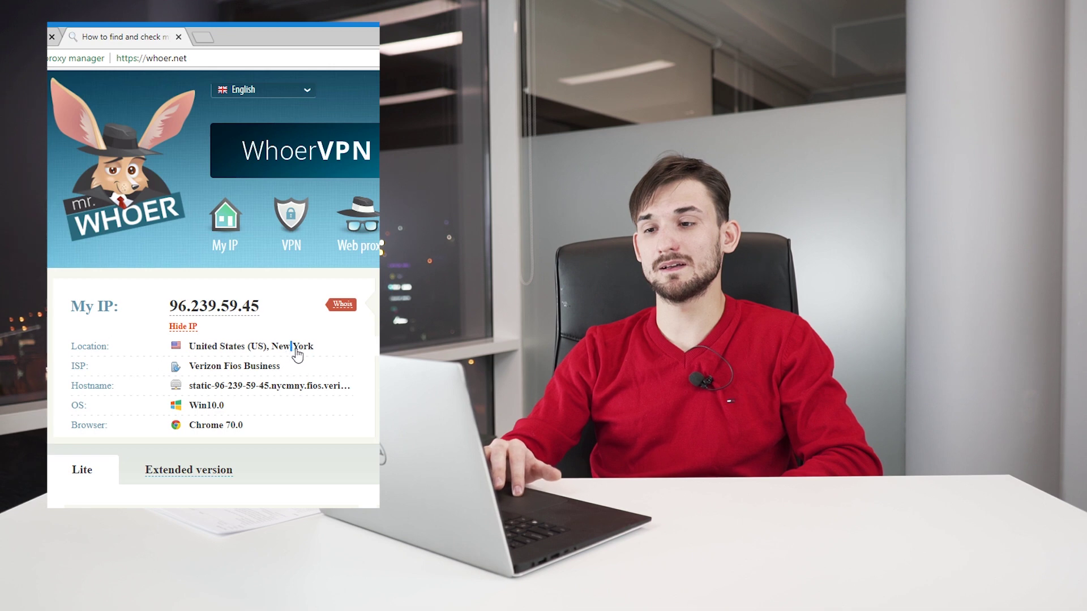
{"action": "left_click_drag", "start_coordinate": [291, 347], "coordinate": [292, 365]}
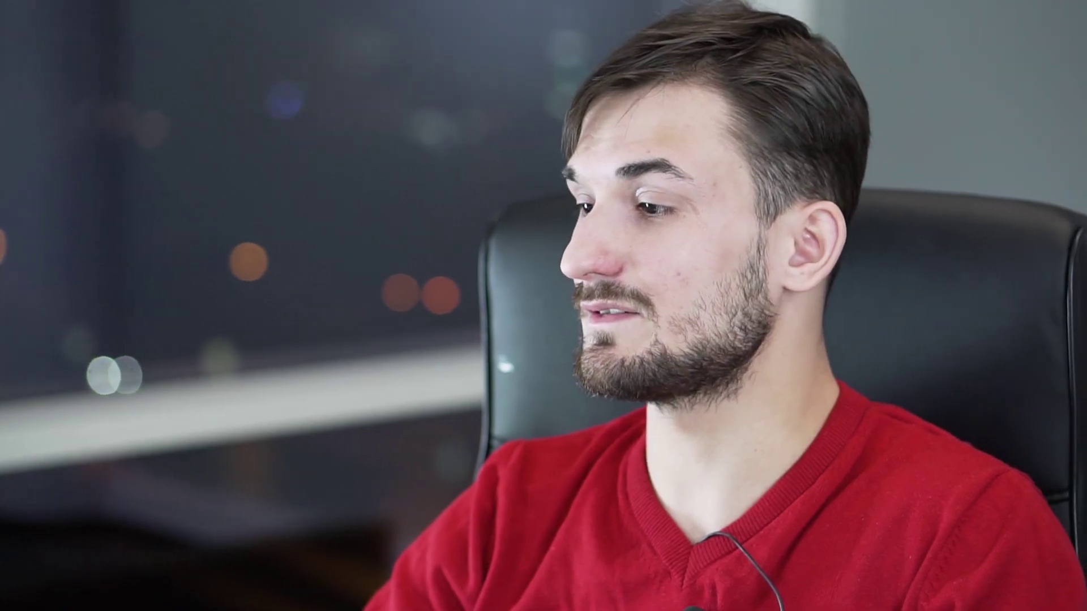